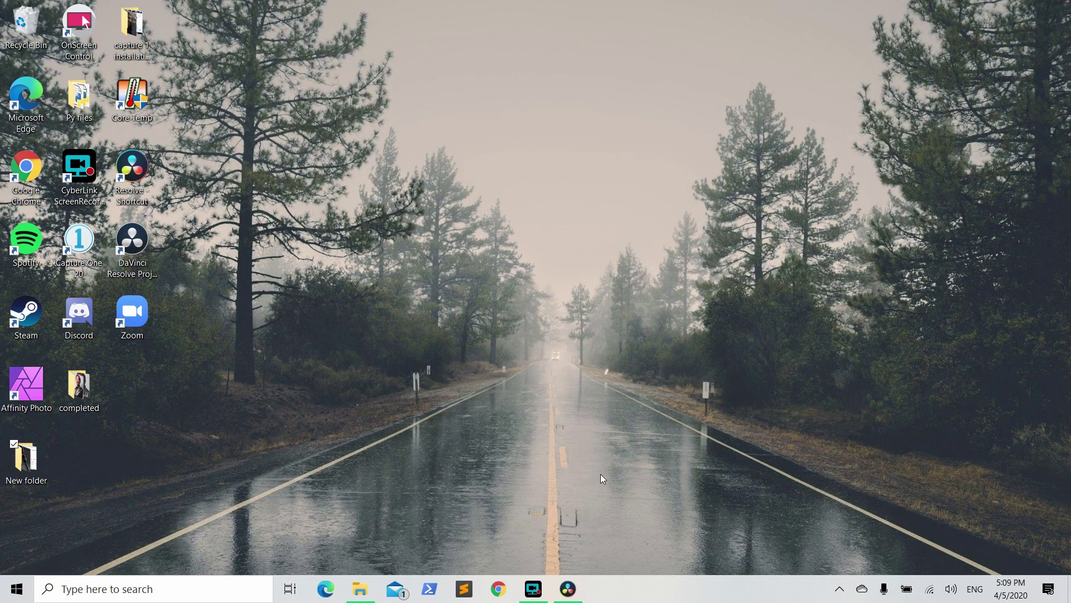
Step: Switch to DaVinci Resolve, place DSCF0610.MOV at the start of Video 1 and trim off the silent beginning of the clip
{"action": "left_click", "coordinate": [575, 592]}
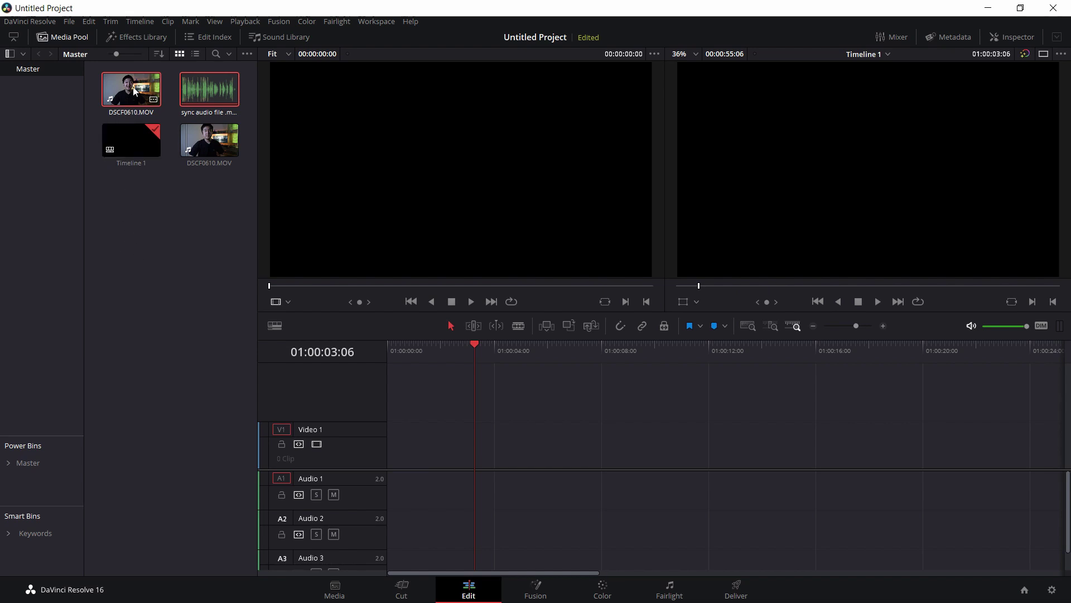
{"action": "left_click_drag", "start_coordinate": [132, 91], "coordinate": [246, 235]}
{"action": "left_click_drag", "start_coordinate": [399, 398], "coordinate": [377, 454]}
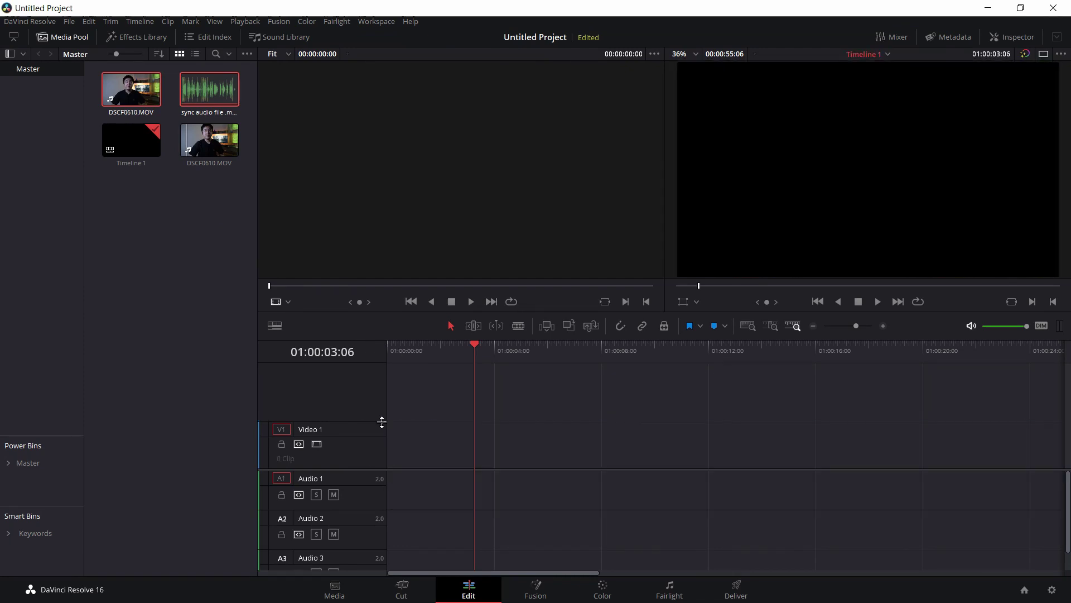
{"action": "left_click_drag", "start_coordinate": [277, 199], "coordinate": [499, 429]}
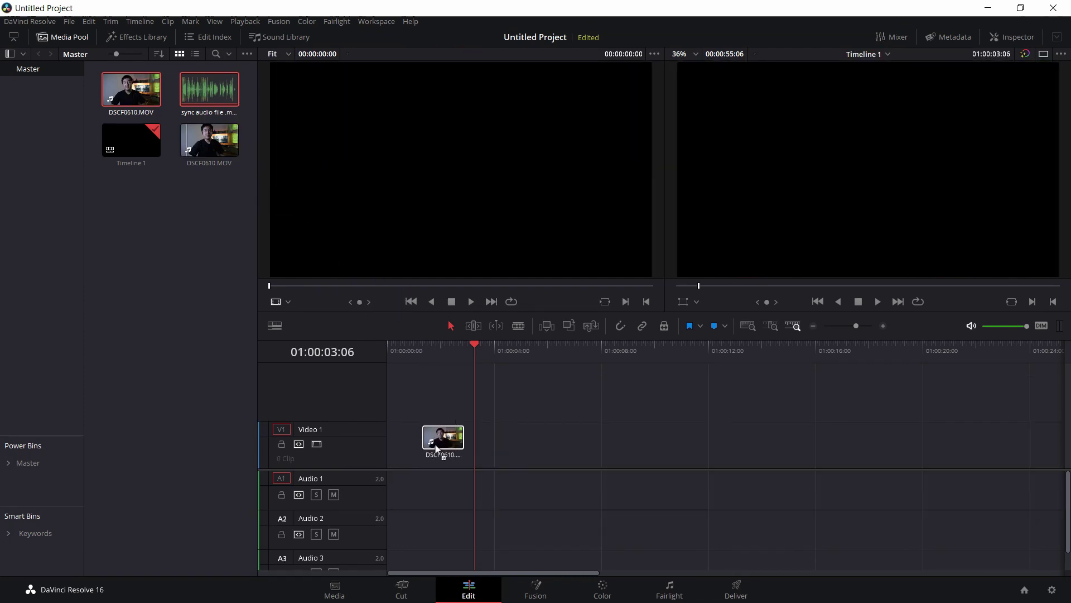
{"action": "left_click_drag", "start_coordinate": [437, 448], "coordinate": [397, 440]}
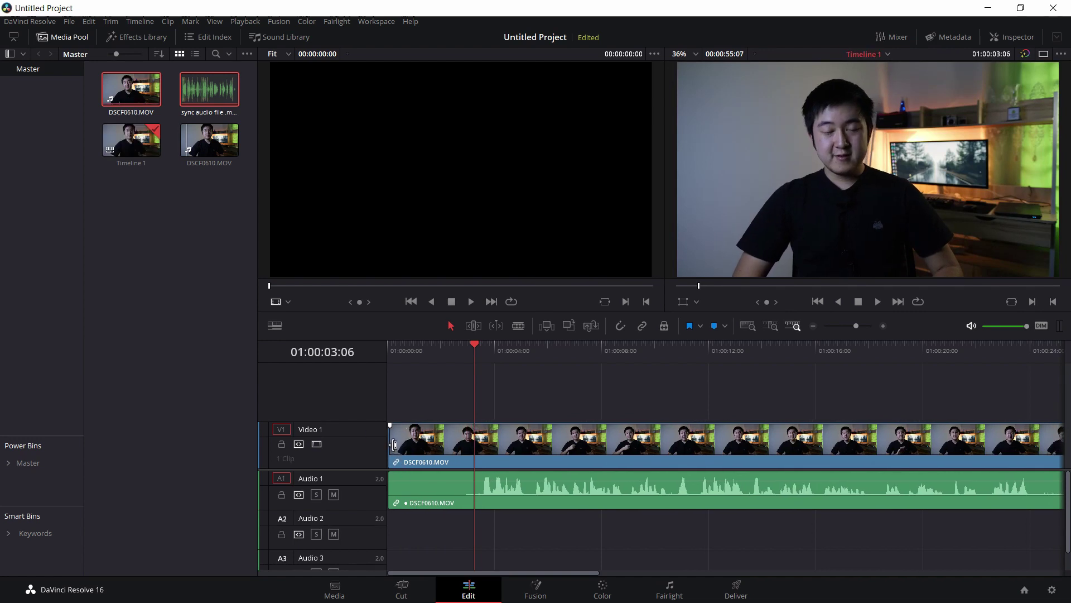
{"action": "left_click", "coordinate": [403, 444]}
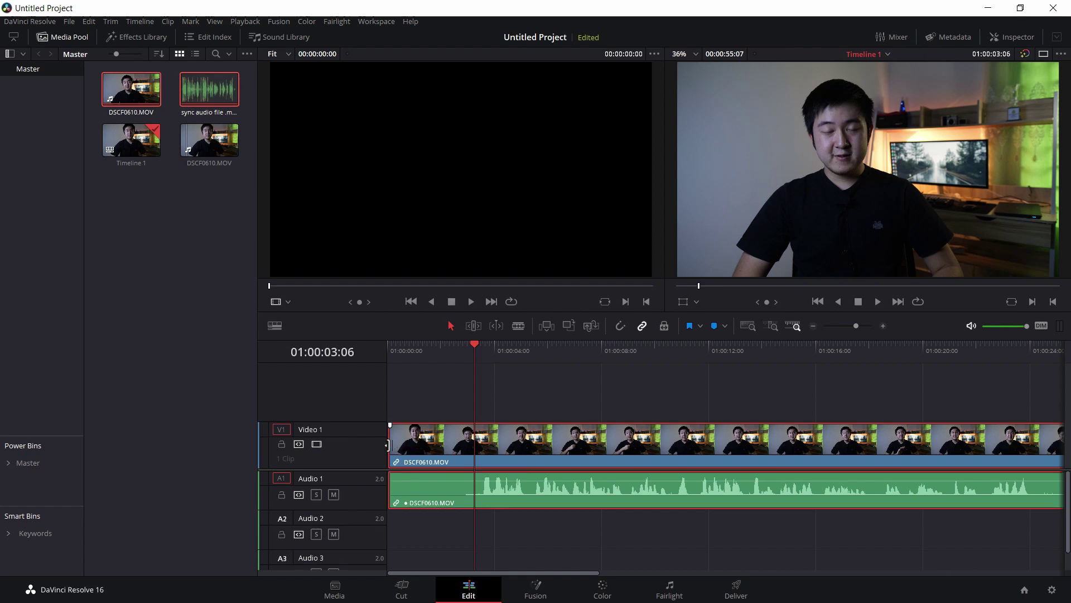
{"action": "key", "text": "ctrl+shift+["}
Step: Place the external sync audio file at the start of the timeline on Audio 2, below the camera audio
{"action": "left_click", "coordinate": [211, 98]}
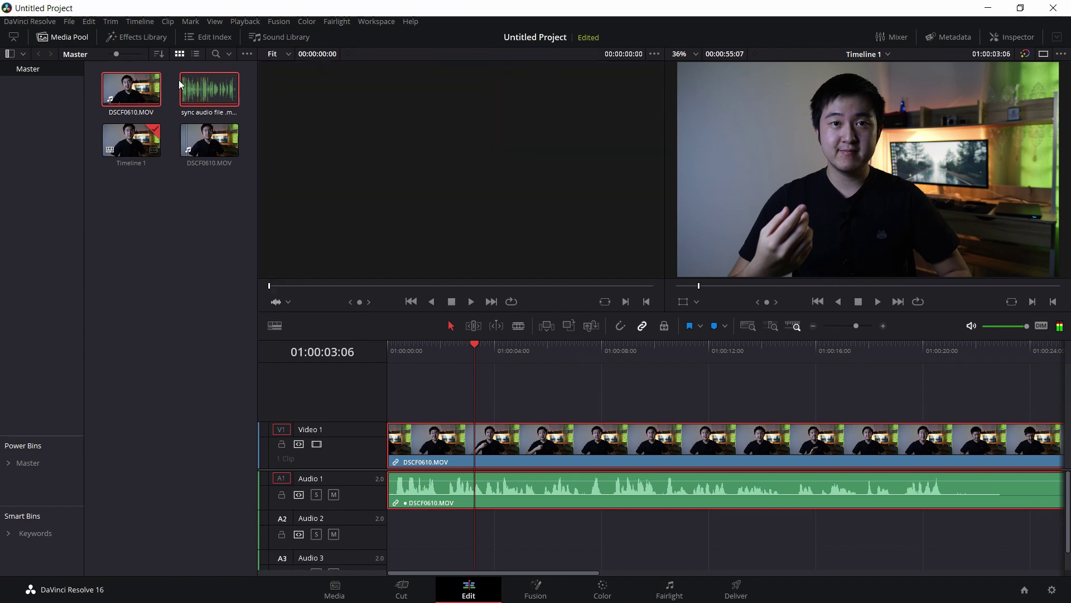
{"action": "left_click_drag", "start_coordinate": [451, 538], "coordinate": [377, 160]}
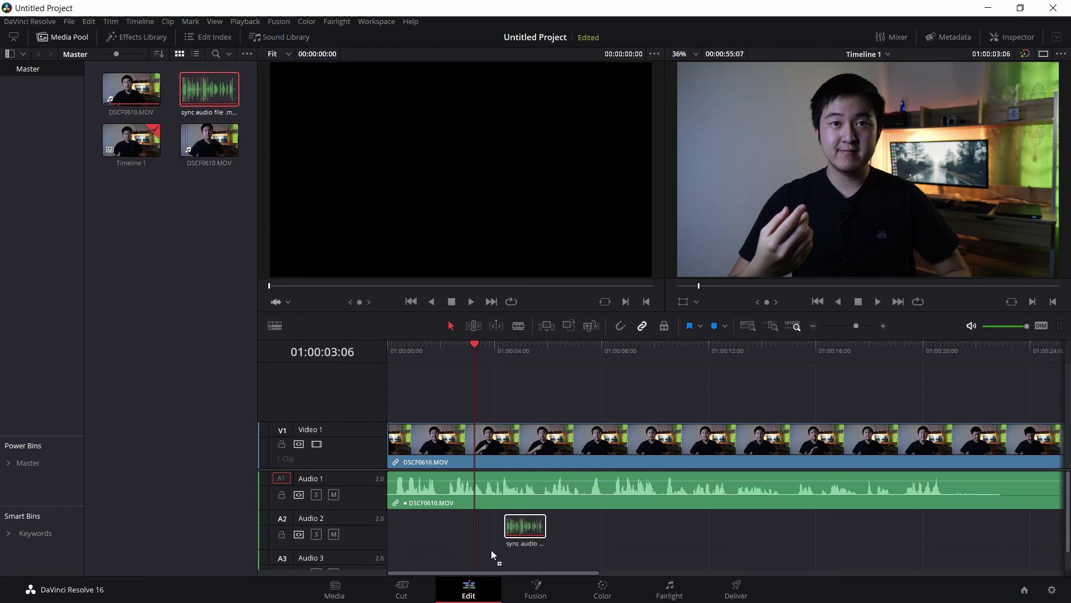
{"action": "left_click_drag", "start_coordinate": [493, 554], "coordinate": [387, 536]}
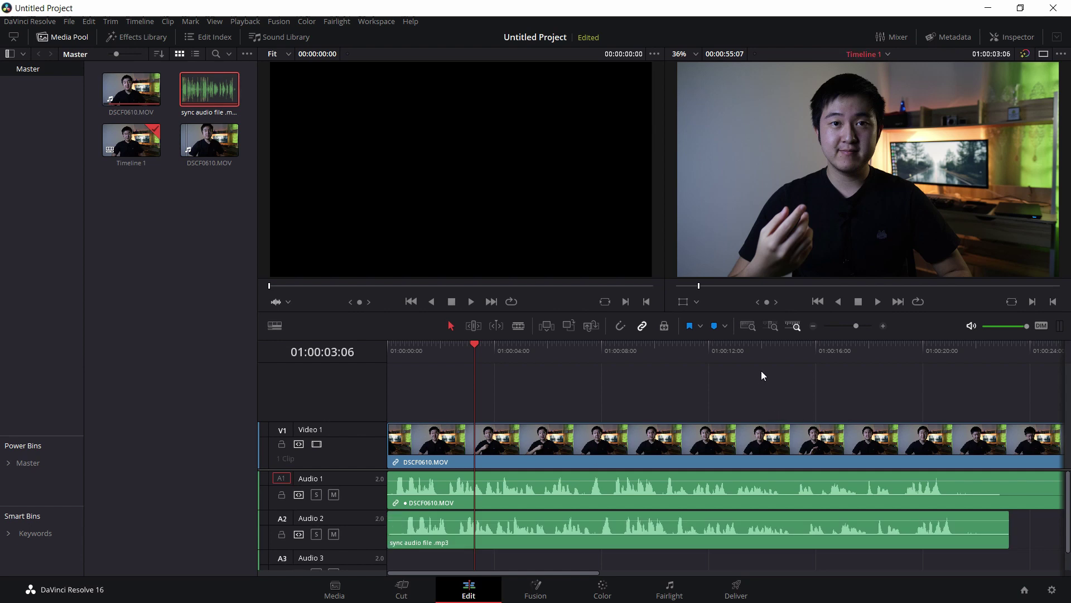
Step: Align the sync audio file's waveform with the camera audio above it and trim its beginning to the timeline start
{"action": "key", "text": "Home"}
{"action": "key", "text": "ctrl+equal"}
{"action": "key", "text": "ctrl+equal"}
{"action": "key", "text": "ctrl+equal"}
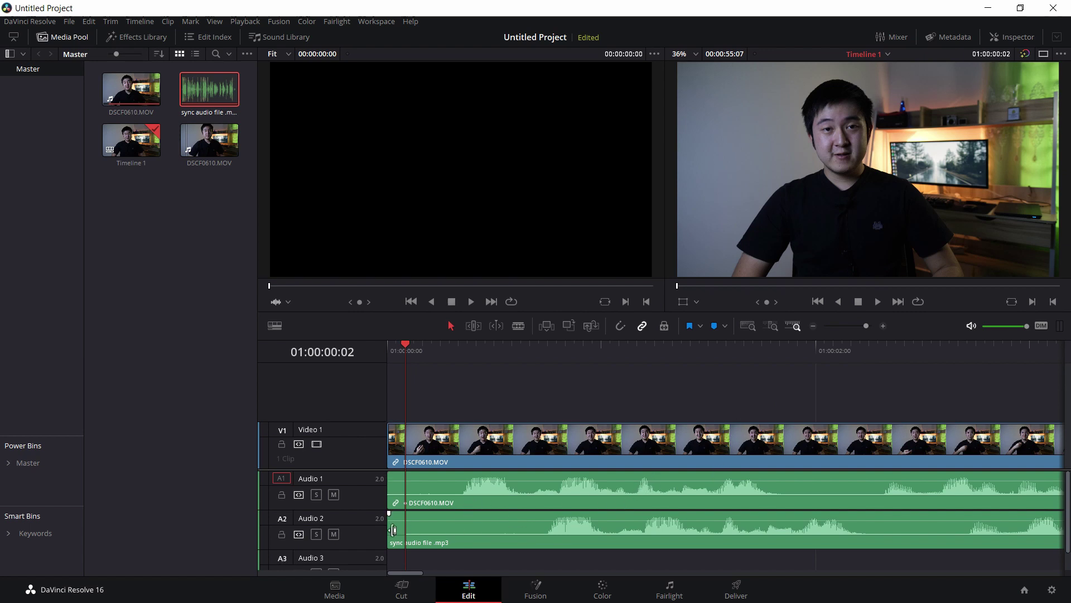
{"action": "left_click_drag", "start_coordinate": [393, 529], "coordinate": [444, 530]}
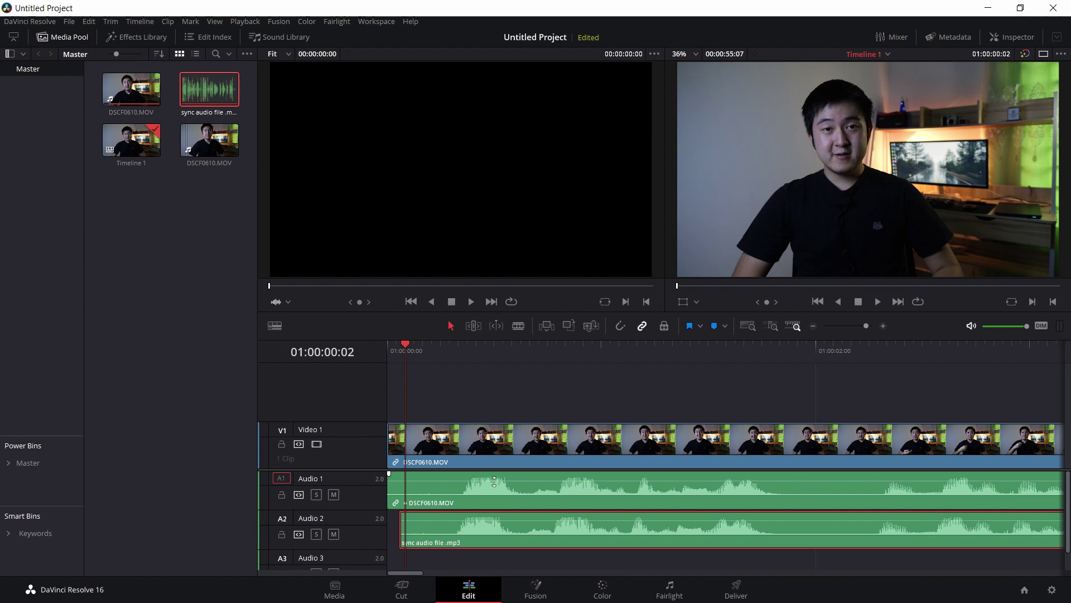
{"action": "left_click_drag", "start_coordinate": [521, 525], "coordinate": [394, 522]}
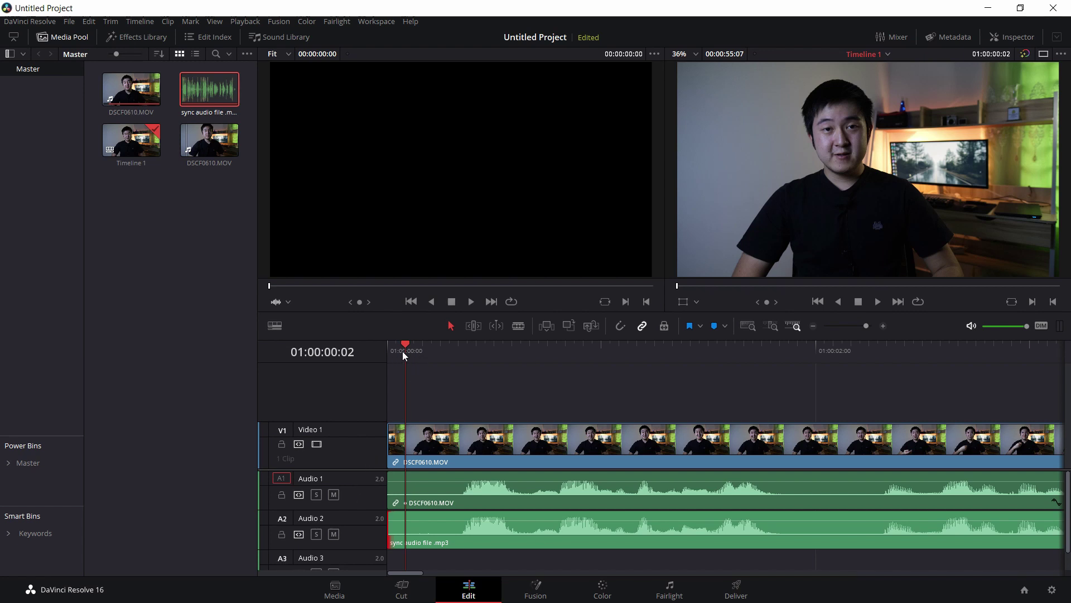
Step: Play the first few seconds of the timeline from the start to check the alignment of the external audio
{"action": "left_click_drag", "start_coordinate": [403, 350], "coordinate": [390, 355]}
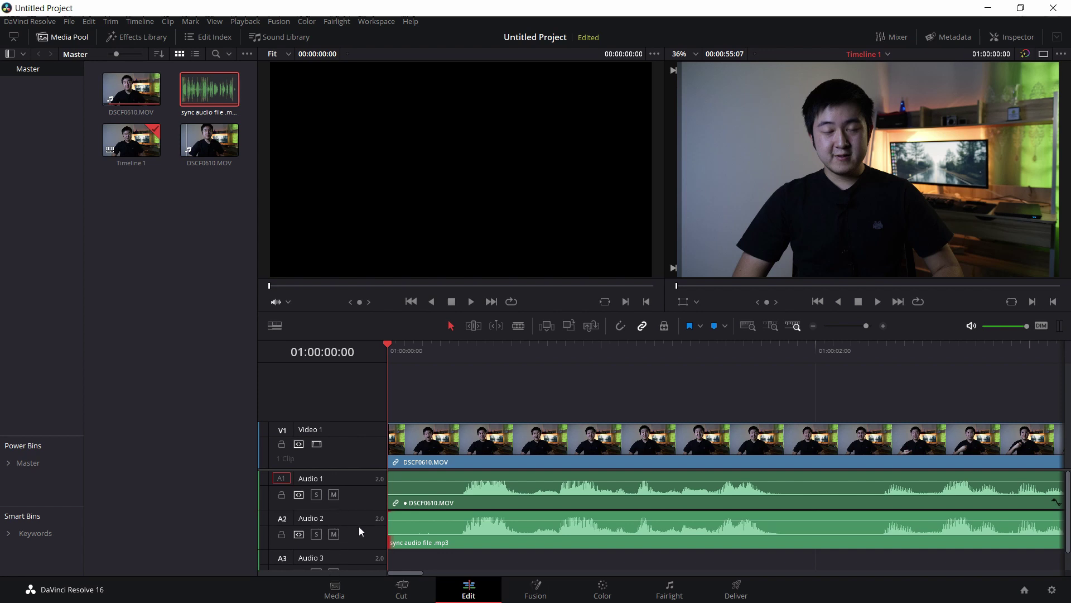
{"action": "key", "text": "space"}
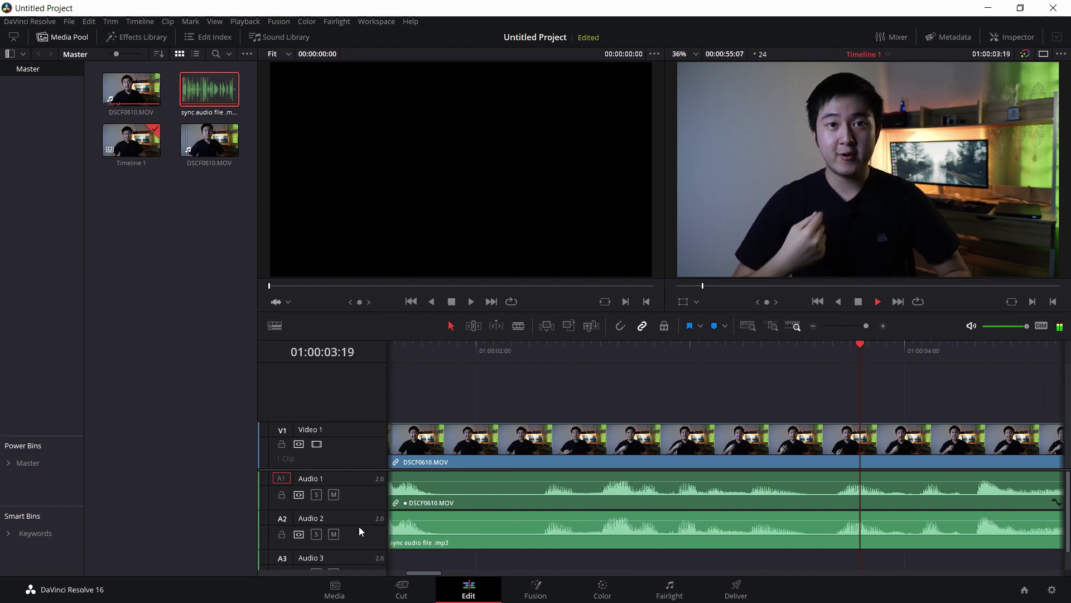
{"action": "key", "text": "space"}
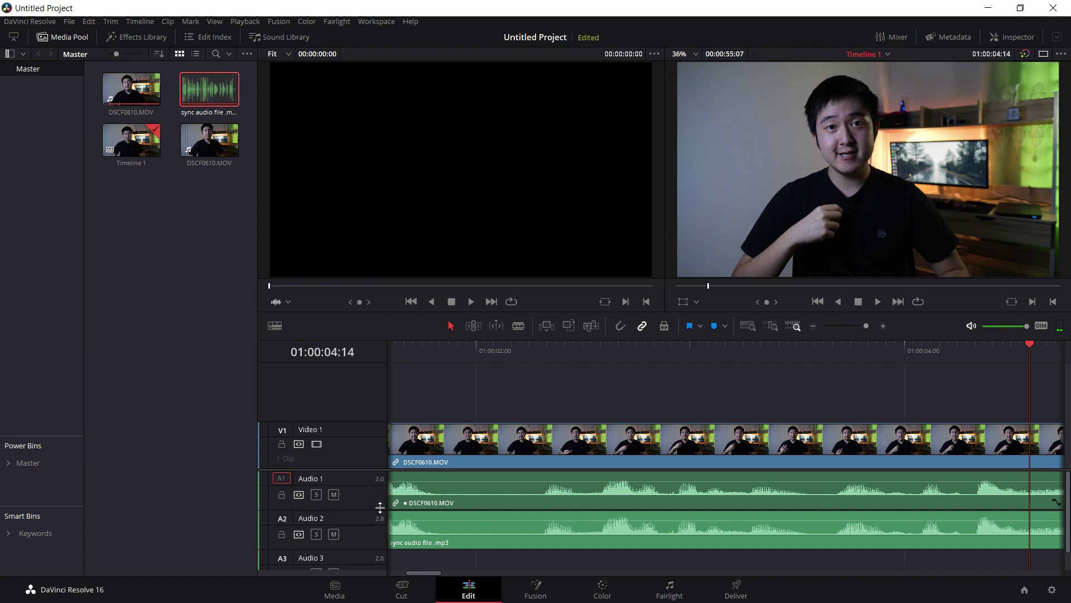
Step: Turn off linked selection and delete only the camera audio of DSCF0610.MOV from Audio 1, keeping its video
{"action": "left_click_drag", "start_coordinate": [418, 573], "coordinate": [395, 576]}
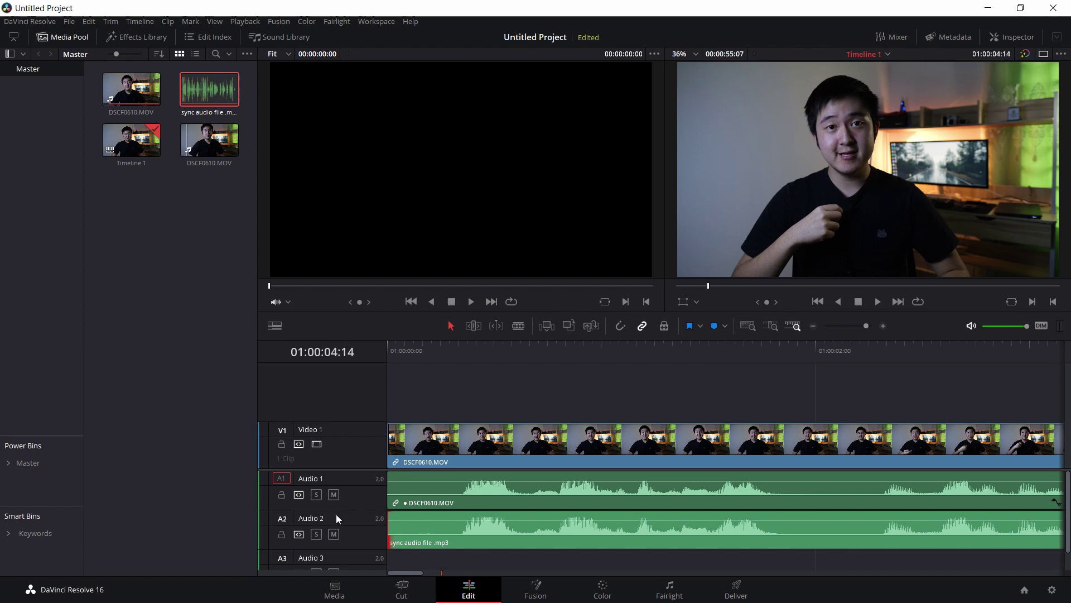
{"action": "left_click", "coordinate": [430, 487]}
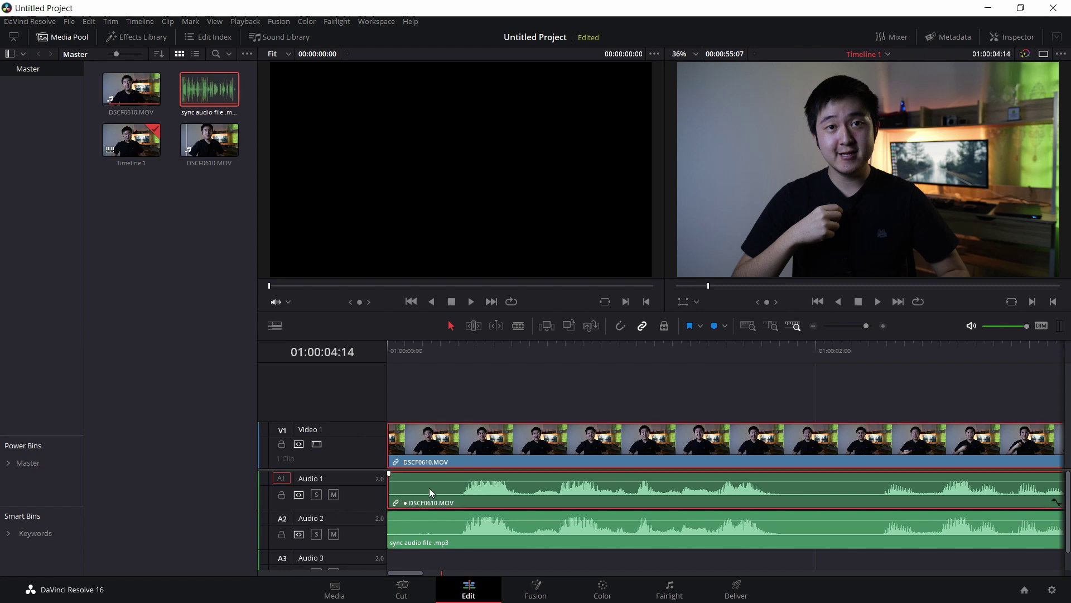
{"action": "left_click", "coordinate": [646, 328]}
{"action": "left_click", "coordinate": [591, 386]}
{"action": "left_click", "coordinate": [495, 493]}
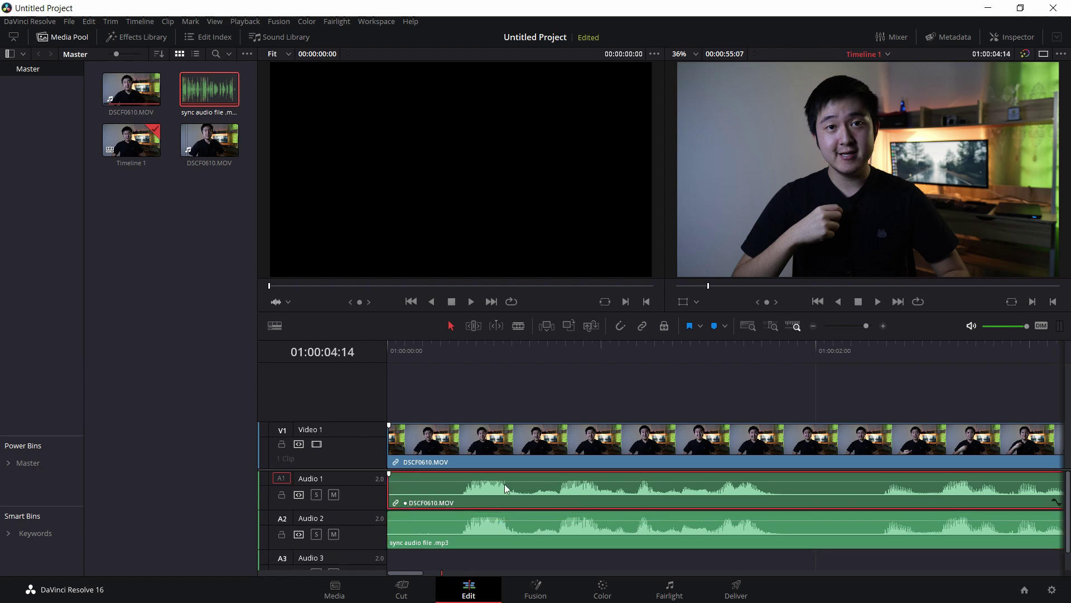
{"action": "key", "text": "Delete"}
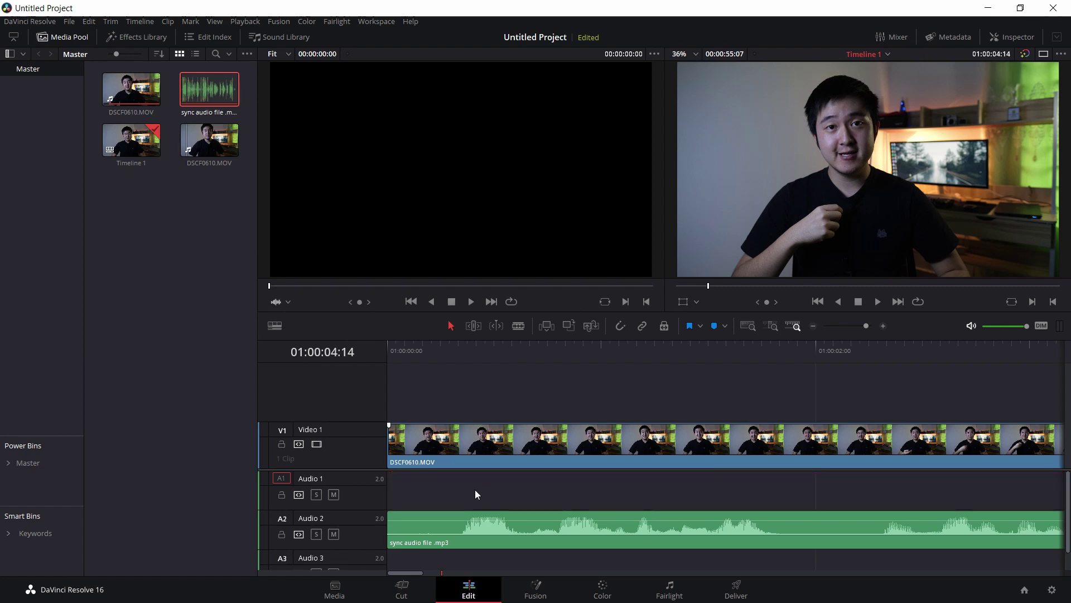
Step: Move the sync audio file from Audio 2 up to Audio 1 without changing its timing, and deselect it
{"action": "left_click", "coordinate": [485, 530]}
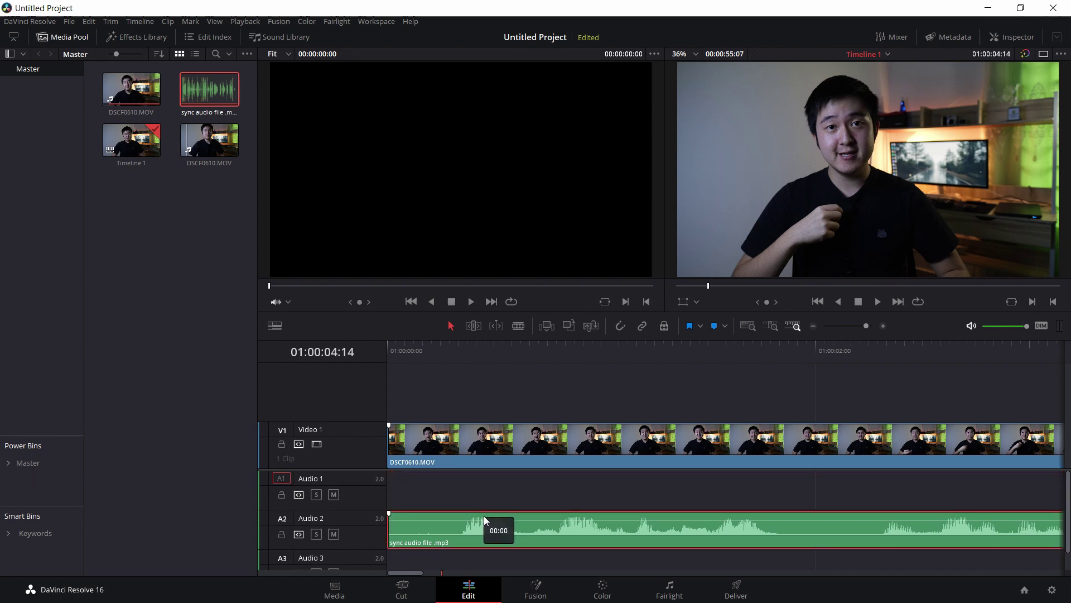
{"action": "left_click_drag", "start_coordinate": [484, 519], "coordinate": [483, 506]}
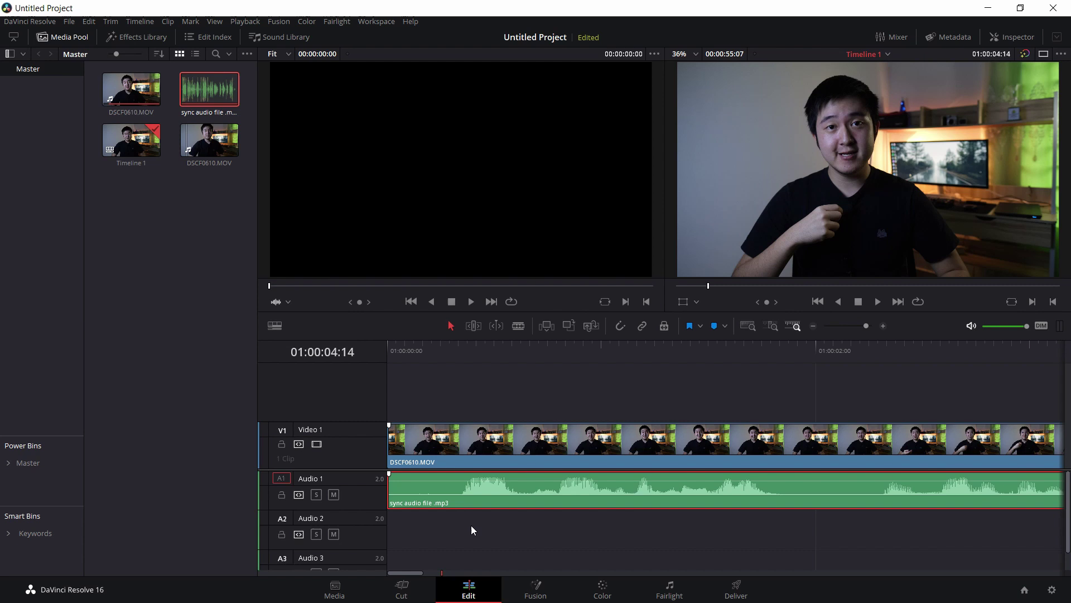
{"action": "left_click", "coordinate": [471, 524]}
Step: Play the video with only the external audio from the timeline start to check the sync
{"action": "left_click", "coordinate": [391, 354]}
{"action": "key", "text": "space"}
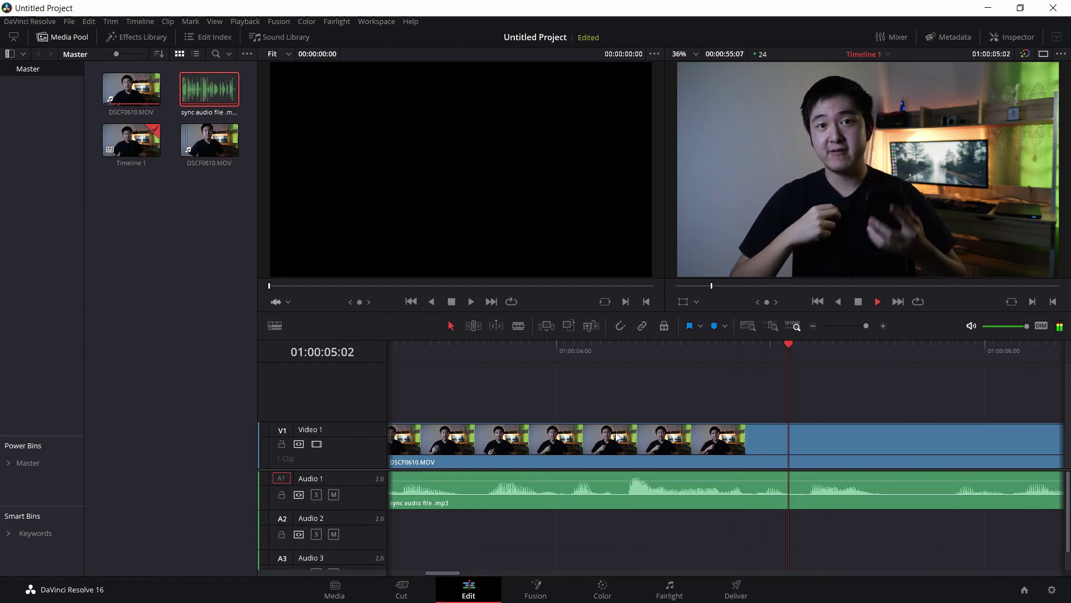
{"action": "key", "text": "space"}
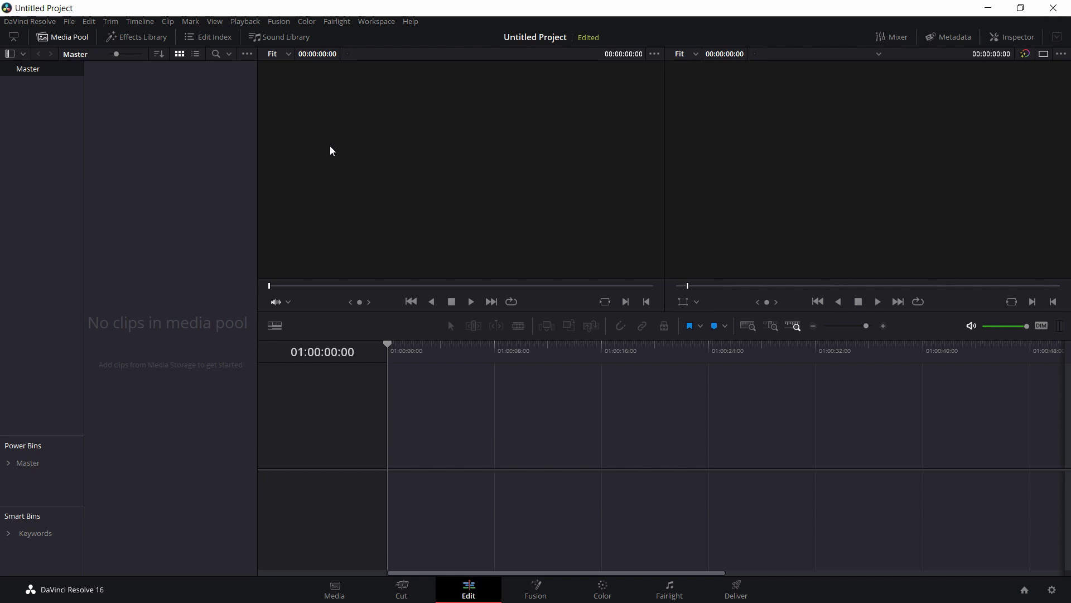
Step: Import the DSCF0610 video and the sync audio file from the desktop's New folder into the empty media pool
{"action": "right_click", "coordinate": [215, 170]}
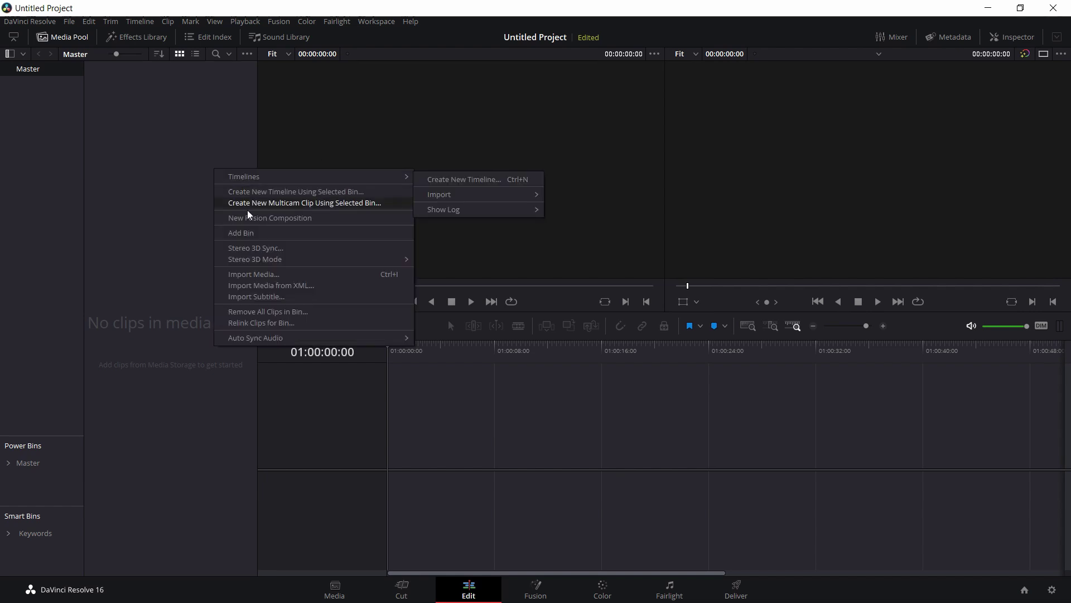
{"action": "left_click", "coordinate": [323, 275]}
{"action": "left_click", "coordinate": [396, 146]}
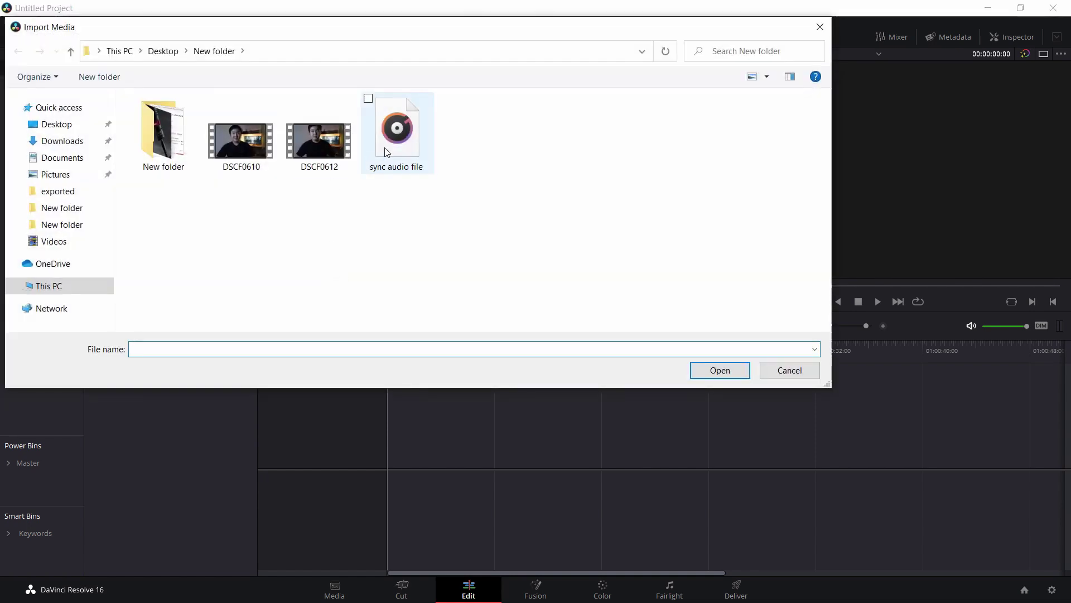
{"action": "left_click", "coordinate": [240, 140], "text": "ctrl"}
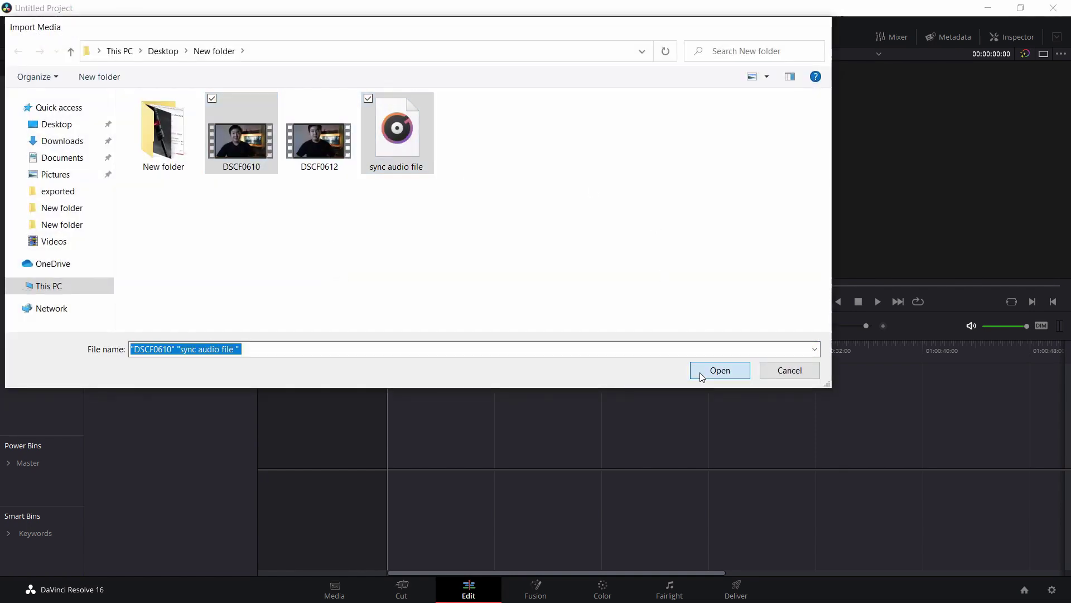
{"action": "left_click", "coordinate": [720, 370]}
{"action": "left_click", "coordinate": [590, 342]}
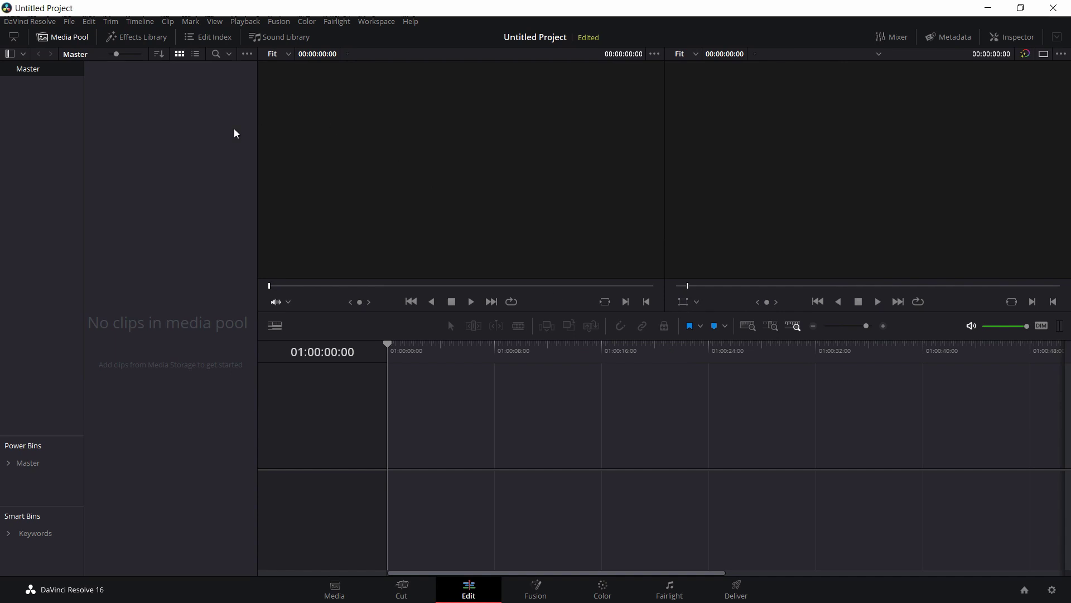
Step: Auto-sync the audio of DSCF0610.MOV and the sync audio file in the media pool based on waveform
{"action": "left_click_drag", "start_coordinate": [175, 116], "coordinate": [176, 83]}
{"action": "right_click", "coordinate": [216, 79]}
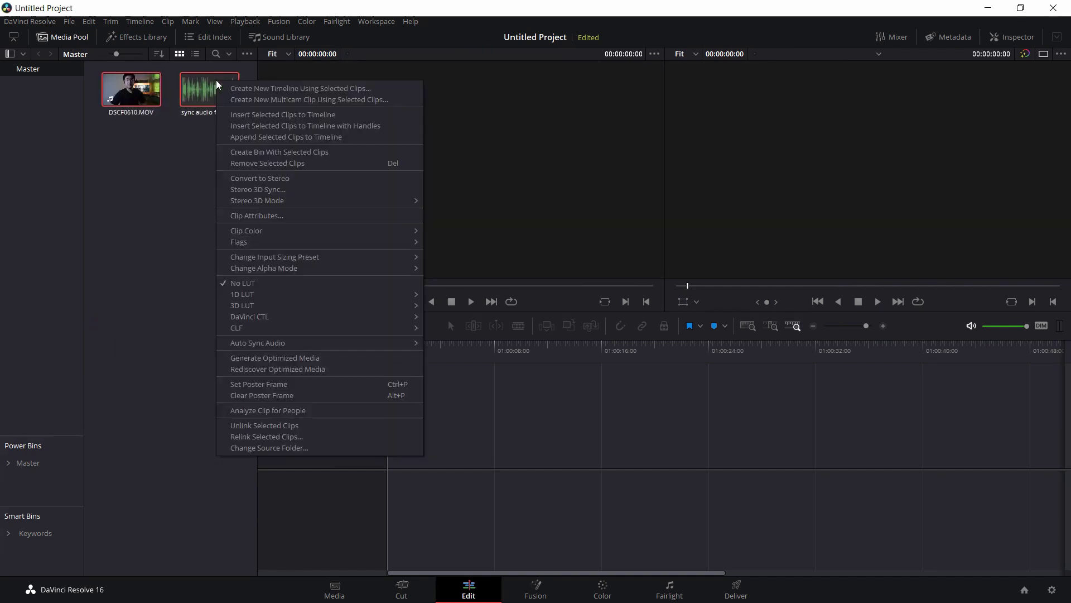
{"action": "mouse_move", "coordinate": [282, 342]}
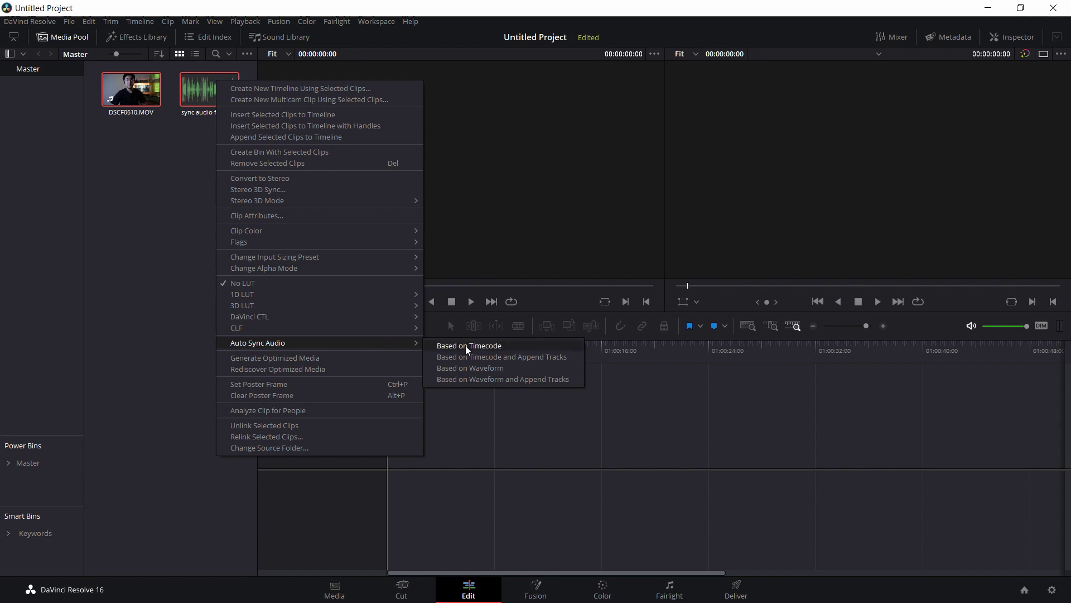
{"action": "left_click", "coordinate": [485, 368]}
{"action": "left_click", "coordinate": [160, 162]}
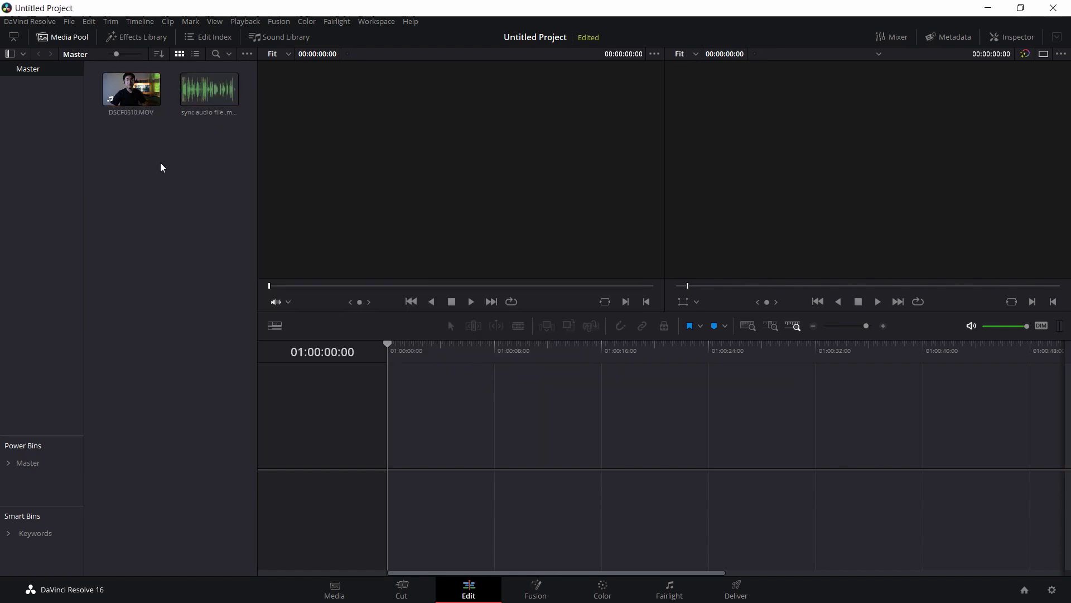
Step: Place the auto-synced DSCF0610.MOV at the start of the empty timeline and play it
{"action": "left_click", "coordinate": [131, 93]}
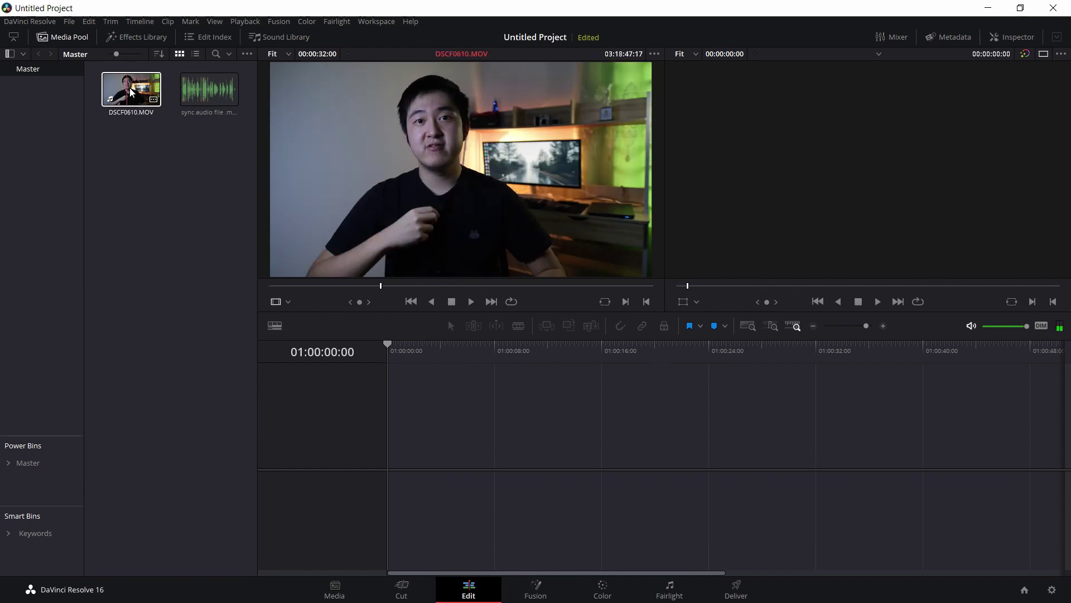
{"action": "left_click_drag", "start_coordinate": [131, 92], "coordinate": [394, 460]}
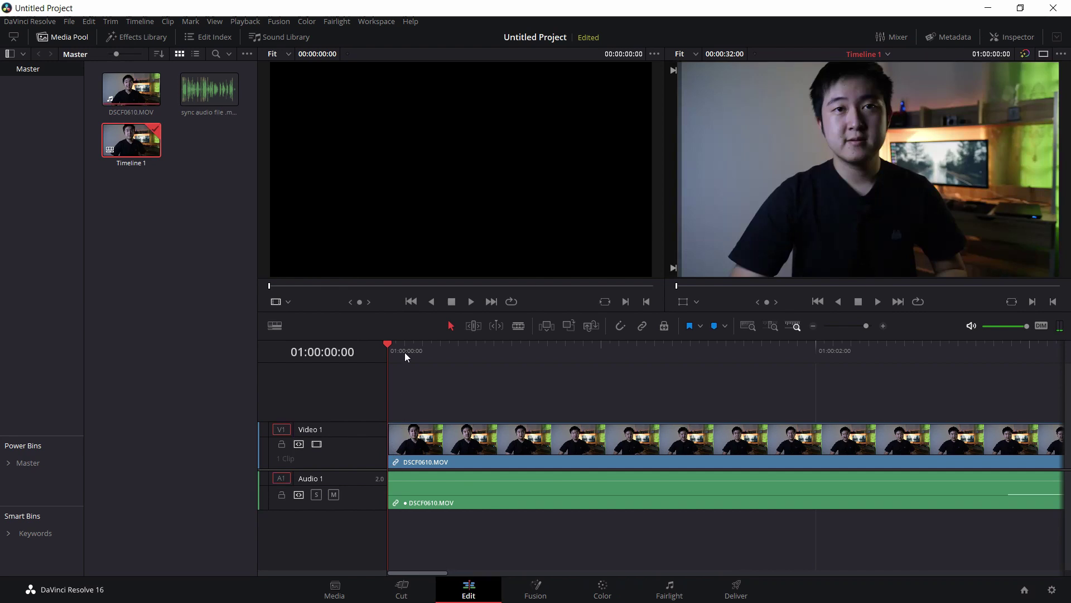
{"action": "key", "text": "space"}
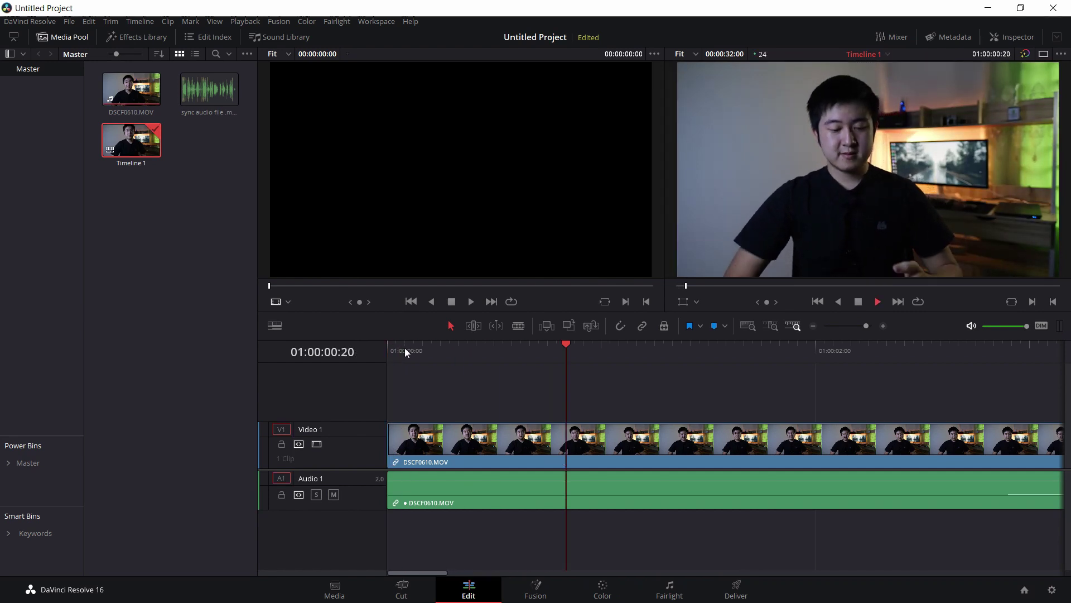